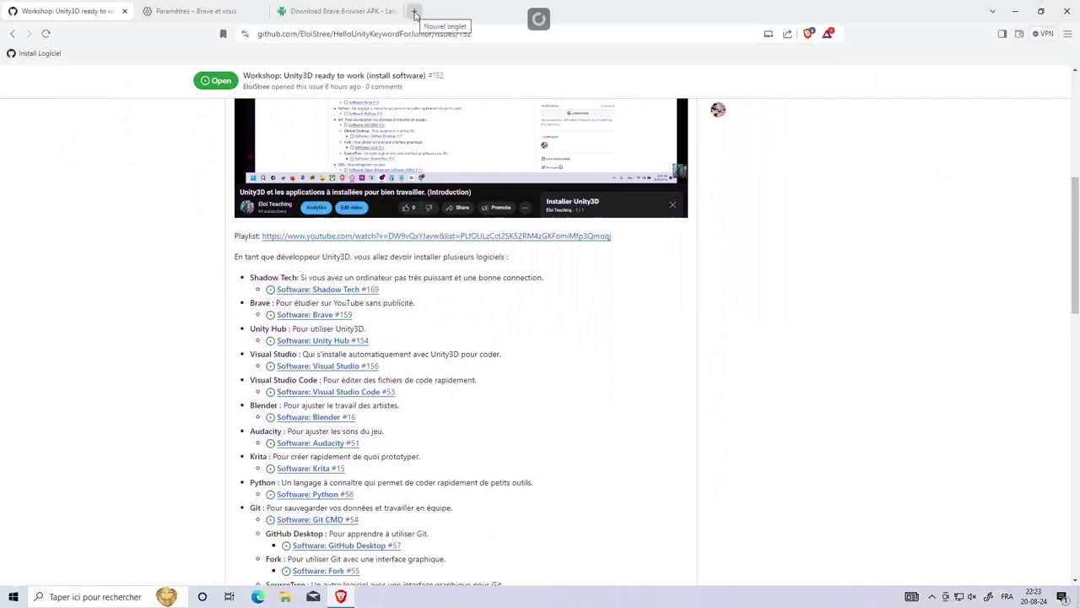
- Search 'firefox' in a new tab and save the Firefox installer from Mozilla's download page
click(414, 14)
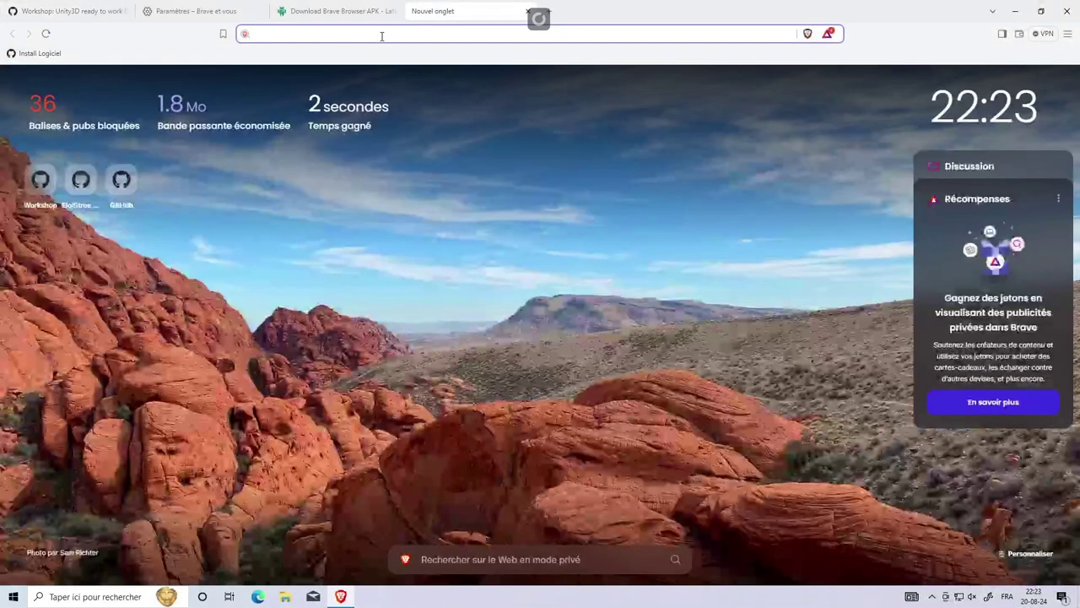
text(firefox)
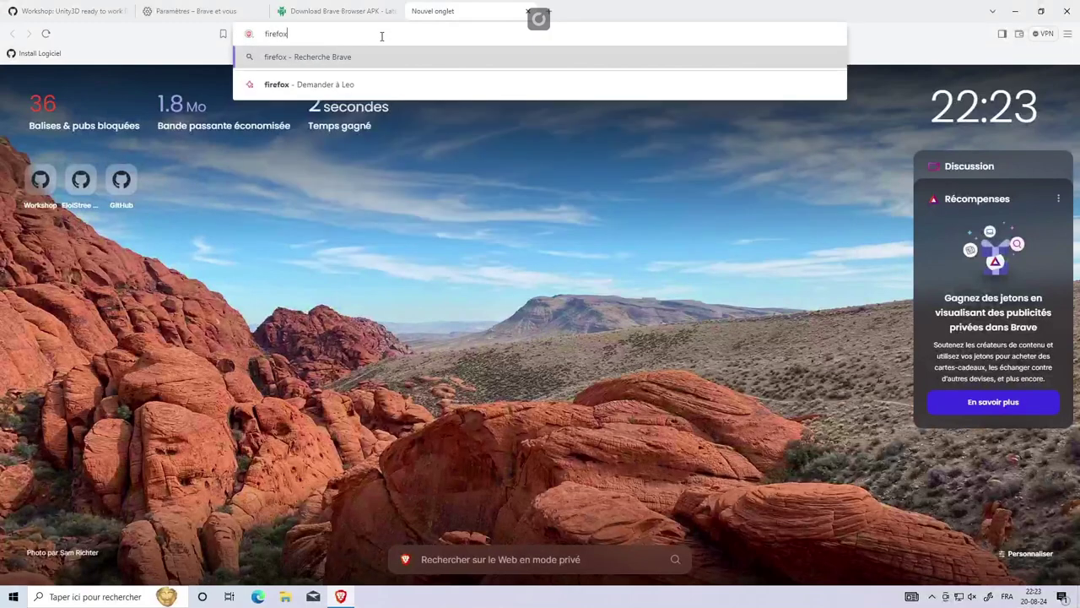
key(Return)
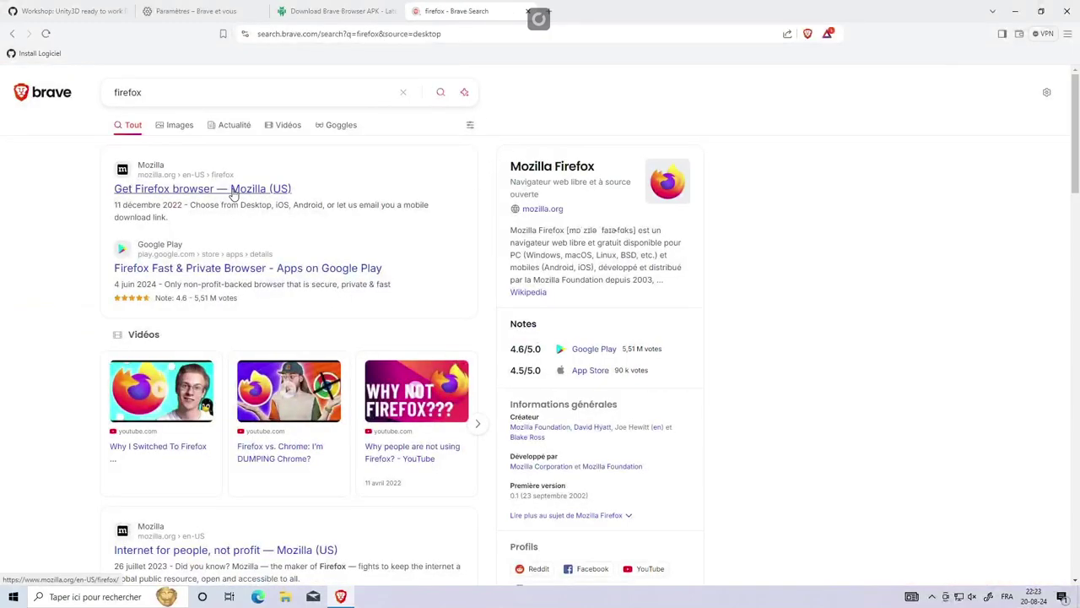
click(233, 191)
click(892, 84)
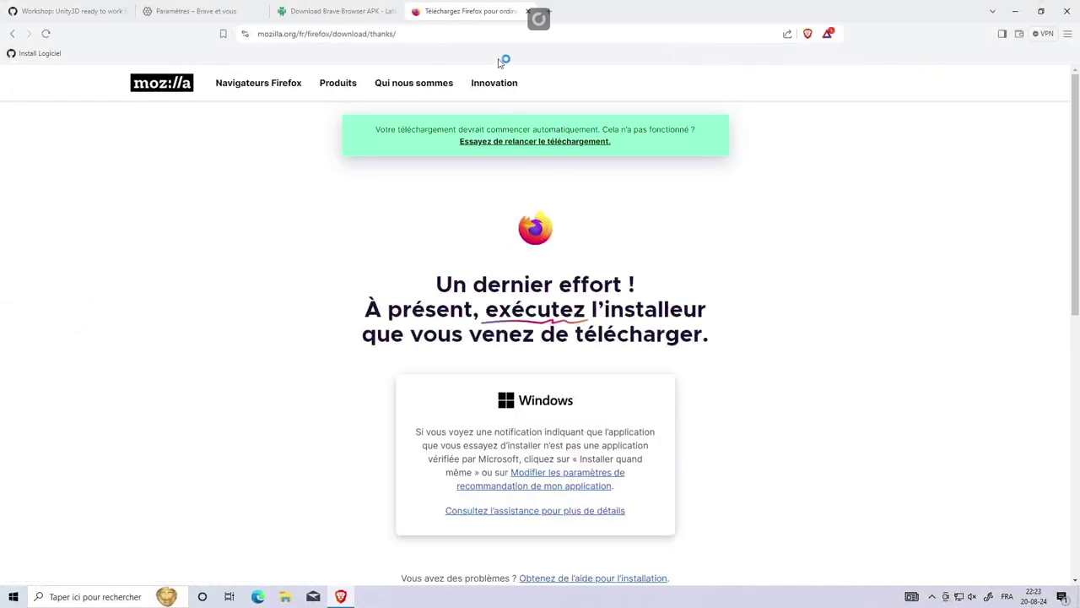
click(442, 285)
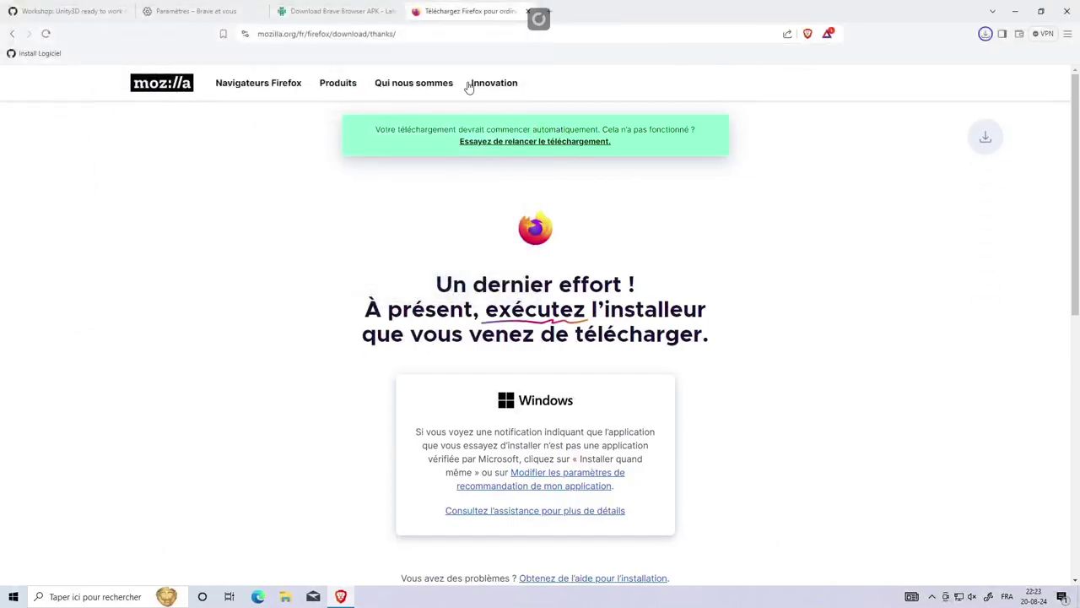
- Search 'opera gx' and save the OperaGXSetup installer to Téléchargements from opera.com
click(472, 36)
text(opera)
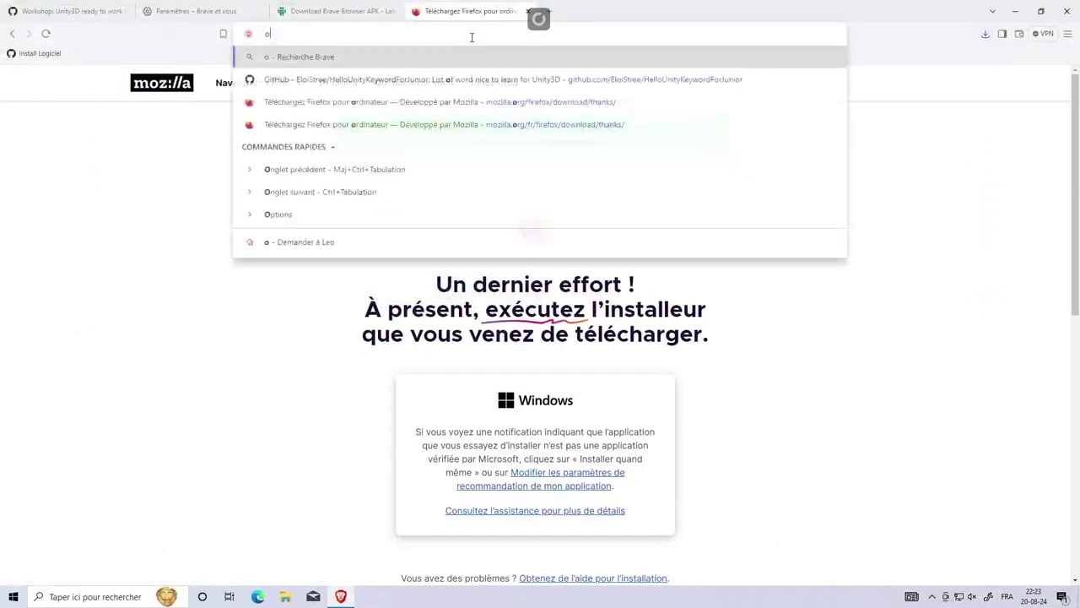
text( gx)
key(Return)
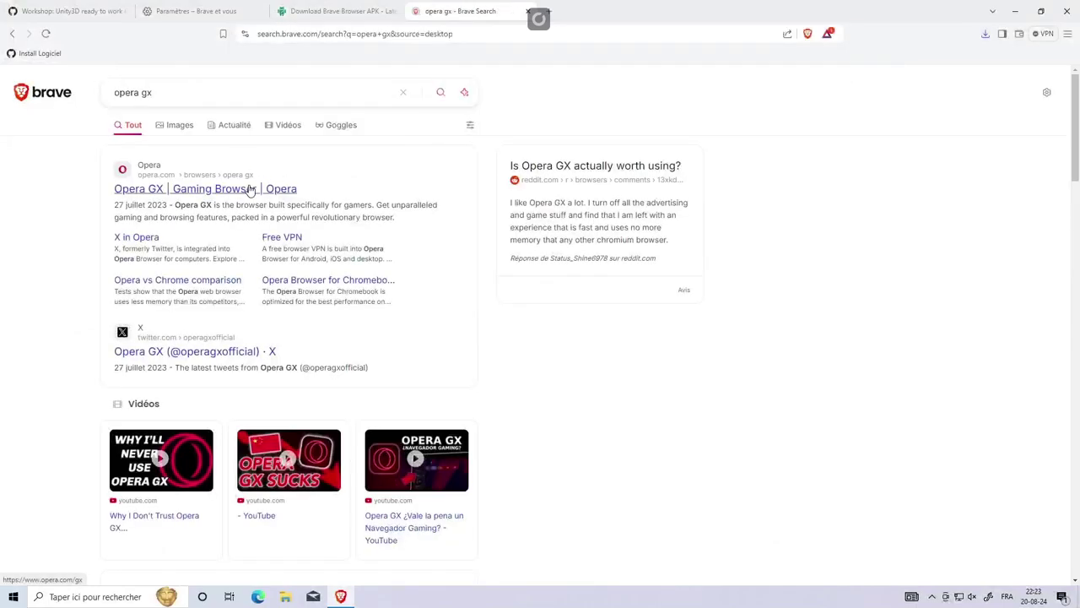
click(248, 189)
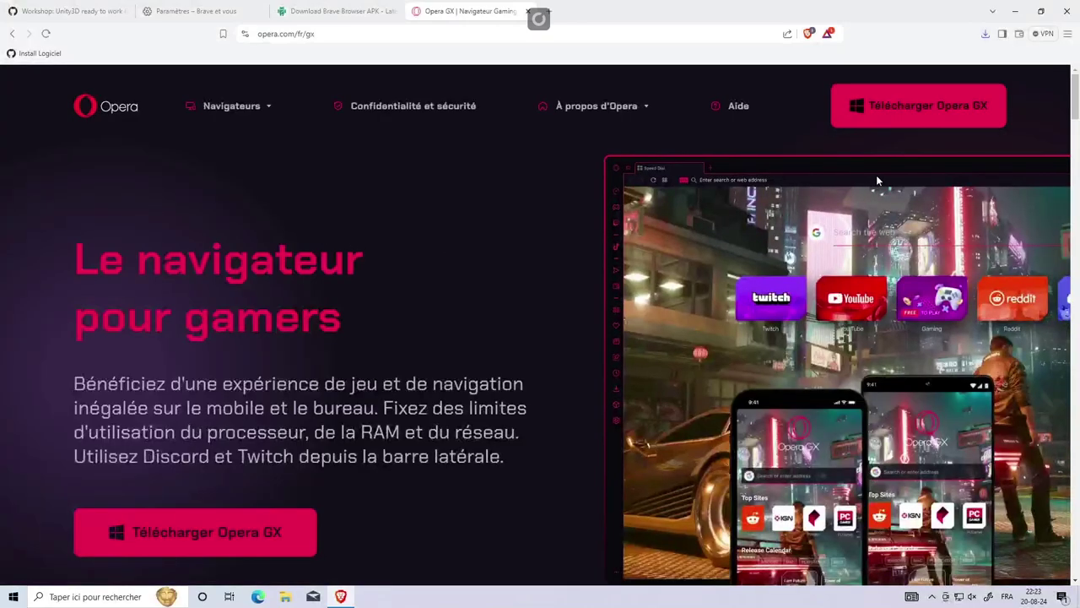
click(895, 118)
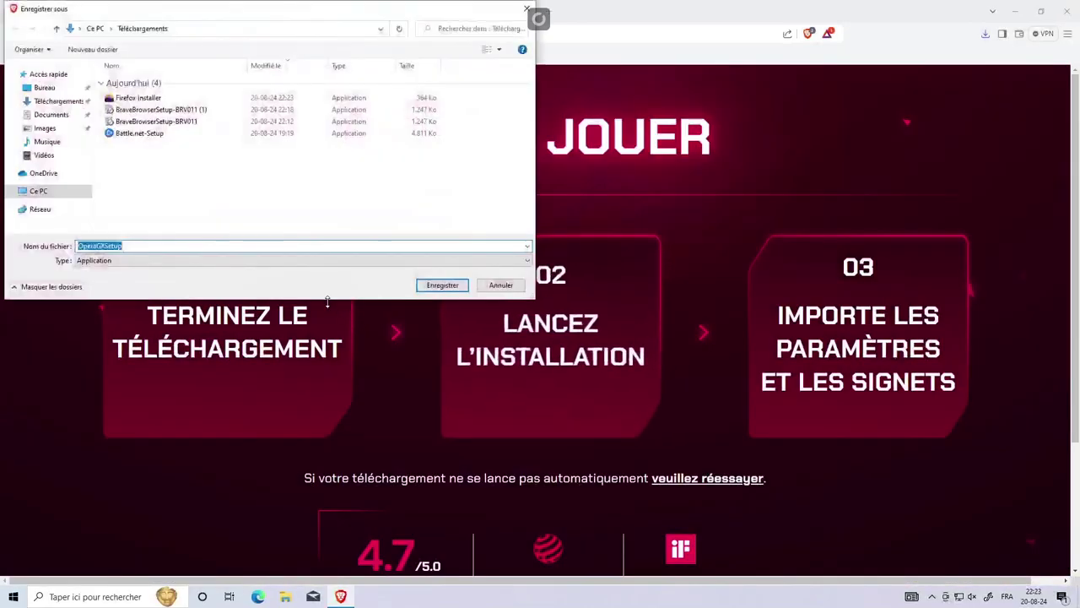
click(435, 287)
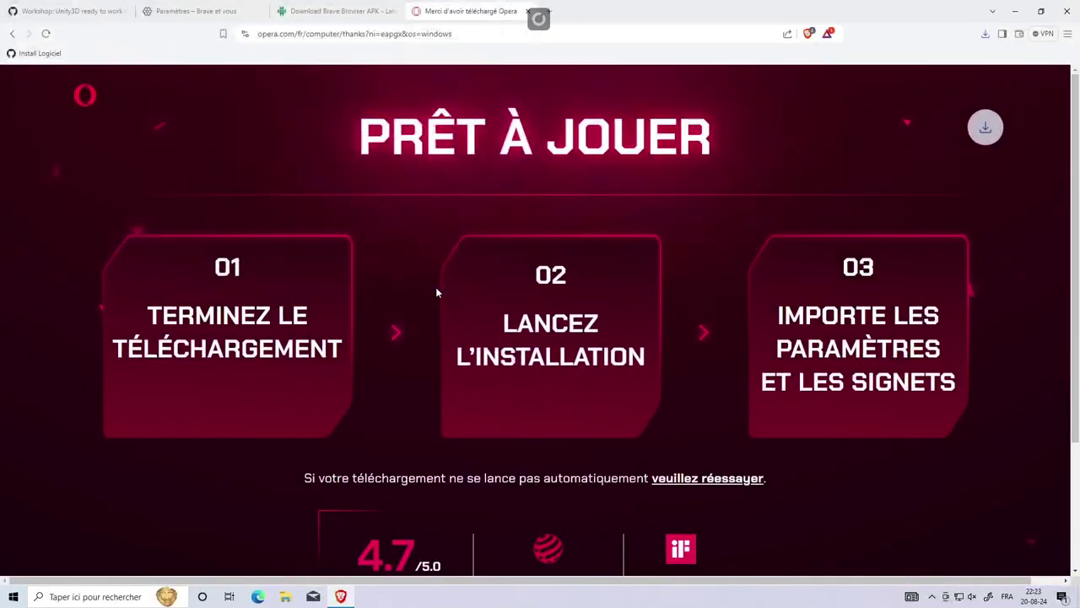
click(358, 34)
- Search 'chrome' and download ChromeSetup.exe from Google's Chrome page
text(chrome)
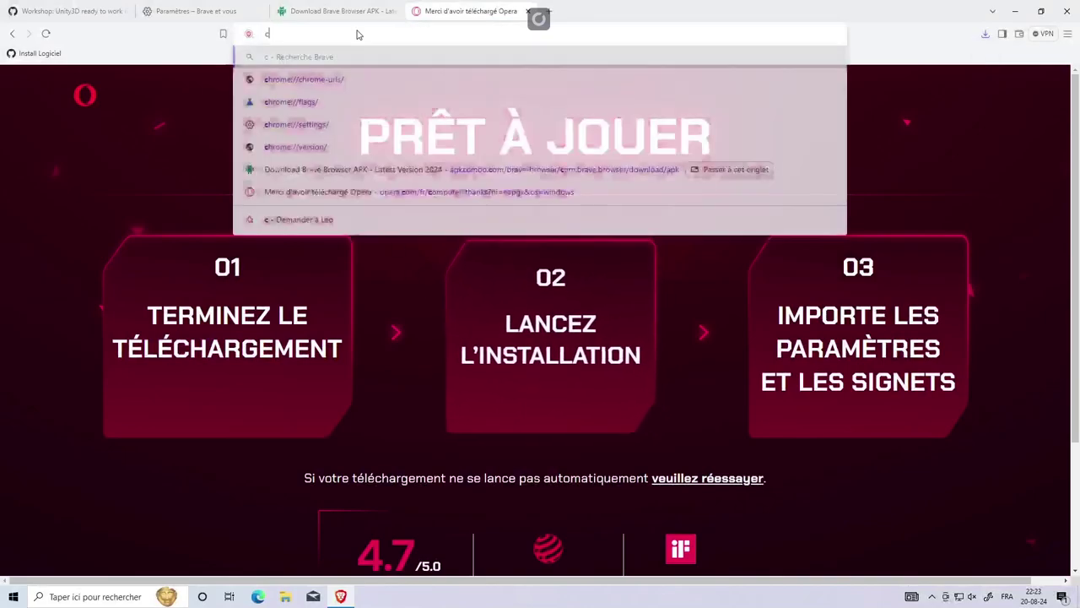
key(Return)
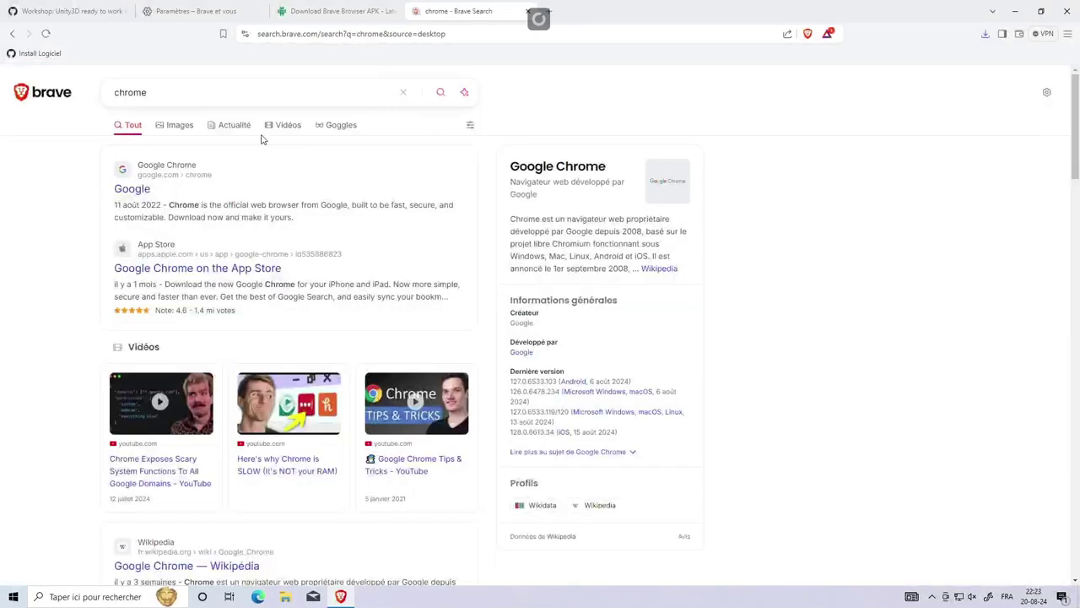
click(143, 191)
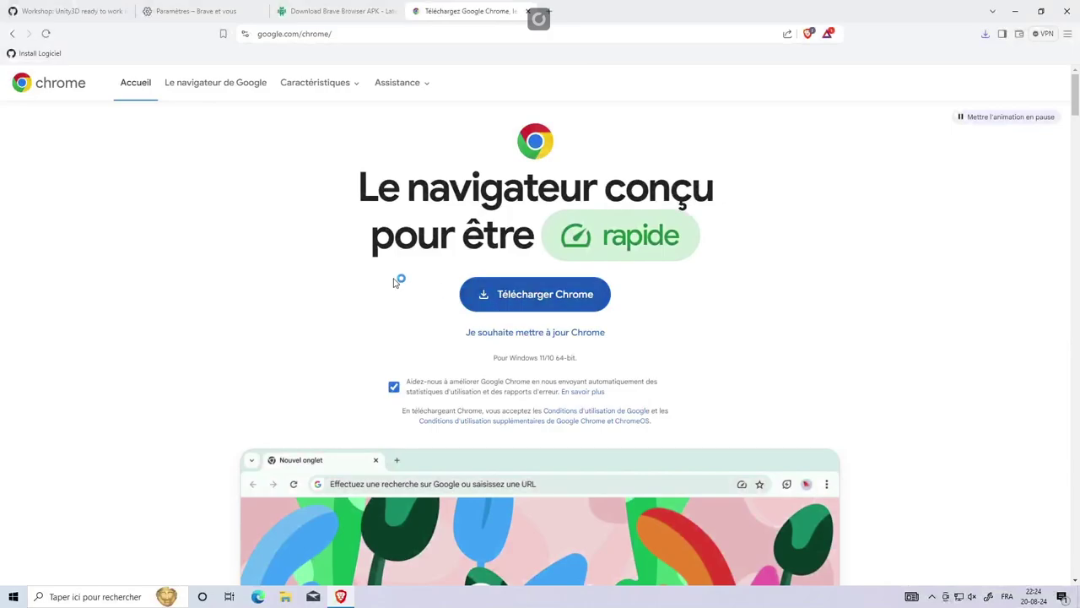
click(438, 285)
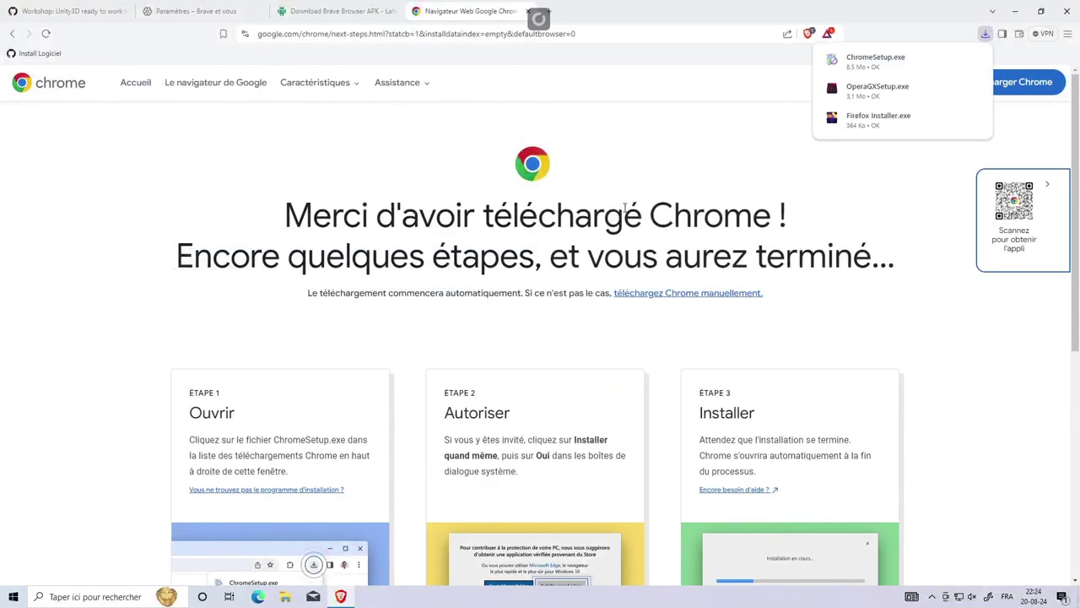
- Run Firefox Installer.exe and approve its permission prompt
click(848, 122)
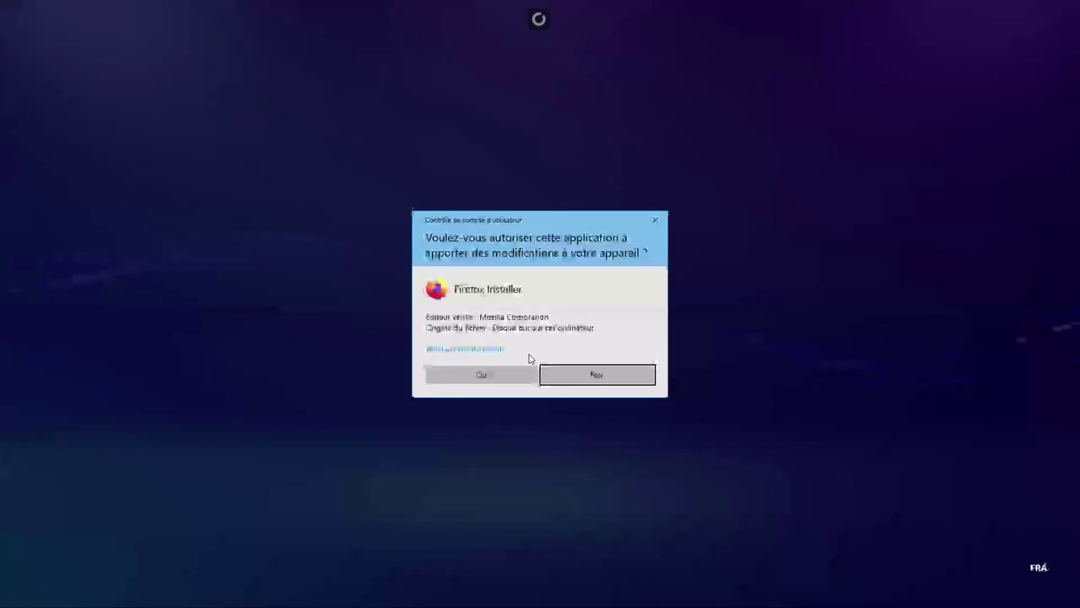
click(517, 373)
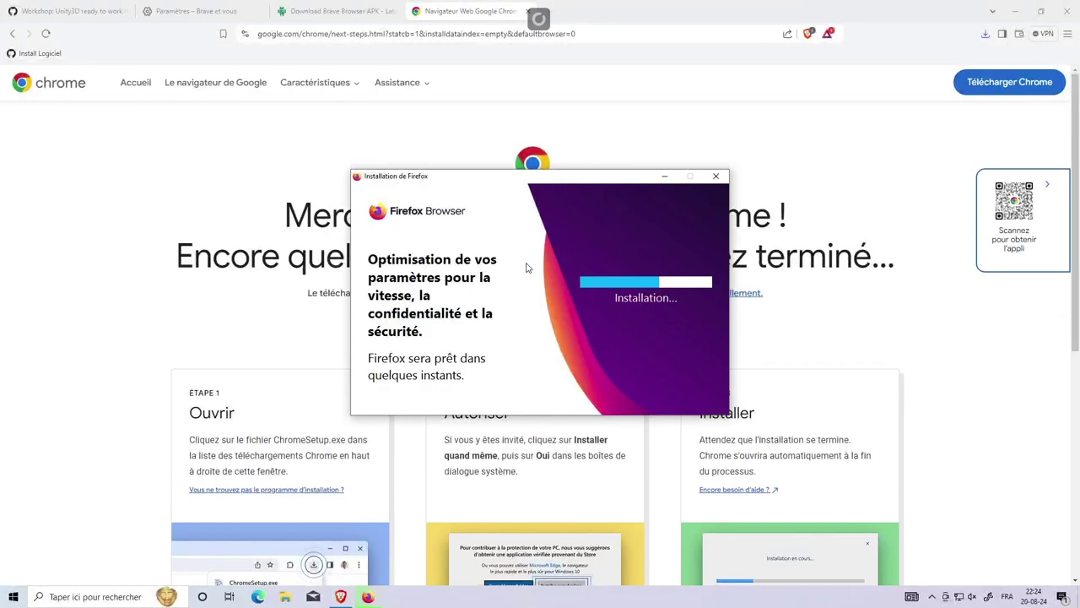
drag(601, 177, 433, 103)
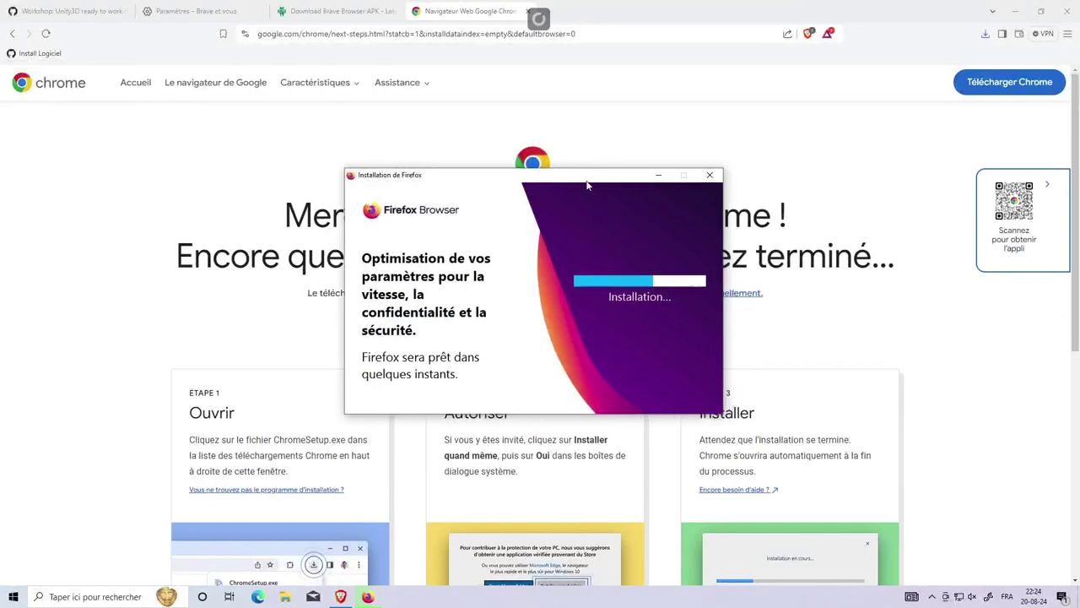
- Launch OperaGXSetup.exe from Brave's recent downloads list
click(985, 37)
click(814, 113)
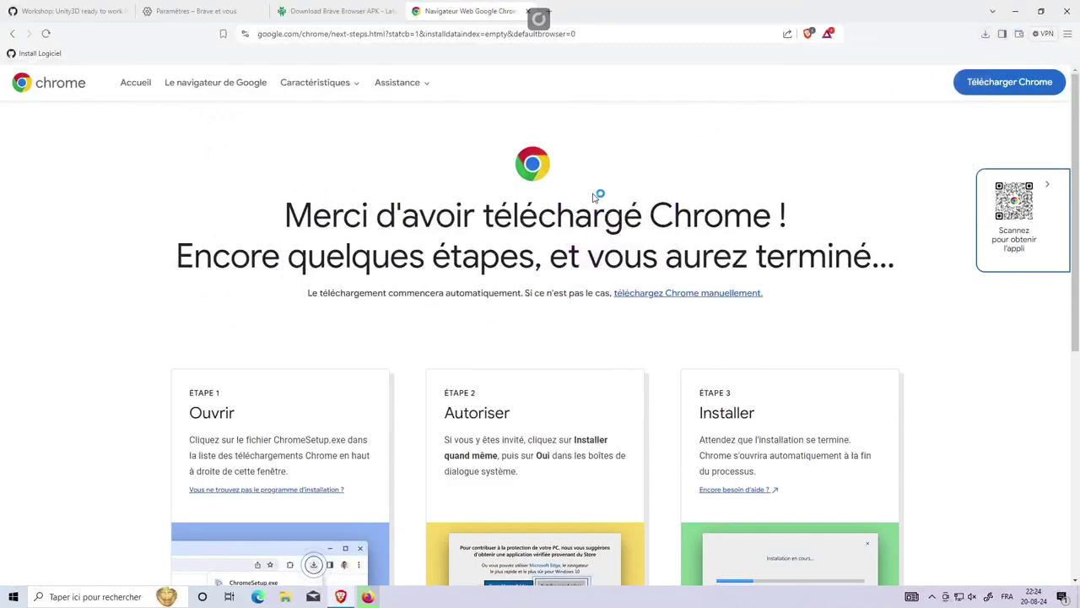
click(985, 34)
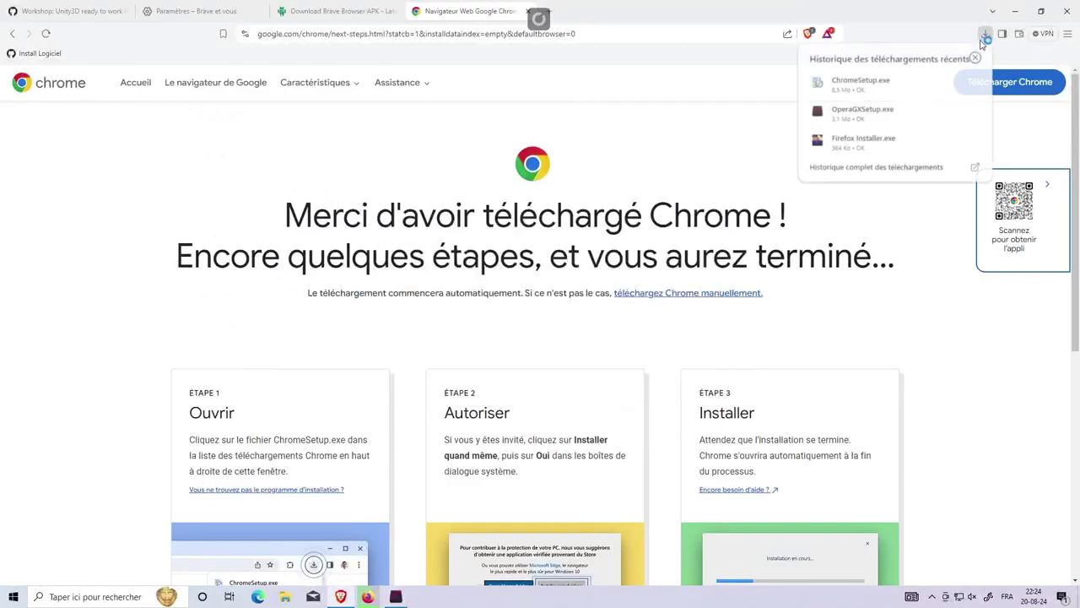
- Run ChromeSetup.exe, approve its permission prompt, and minimize Brave
click(880, 81)
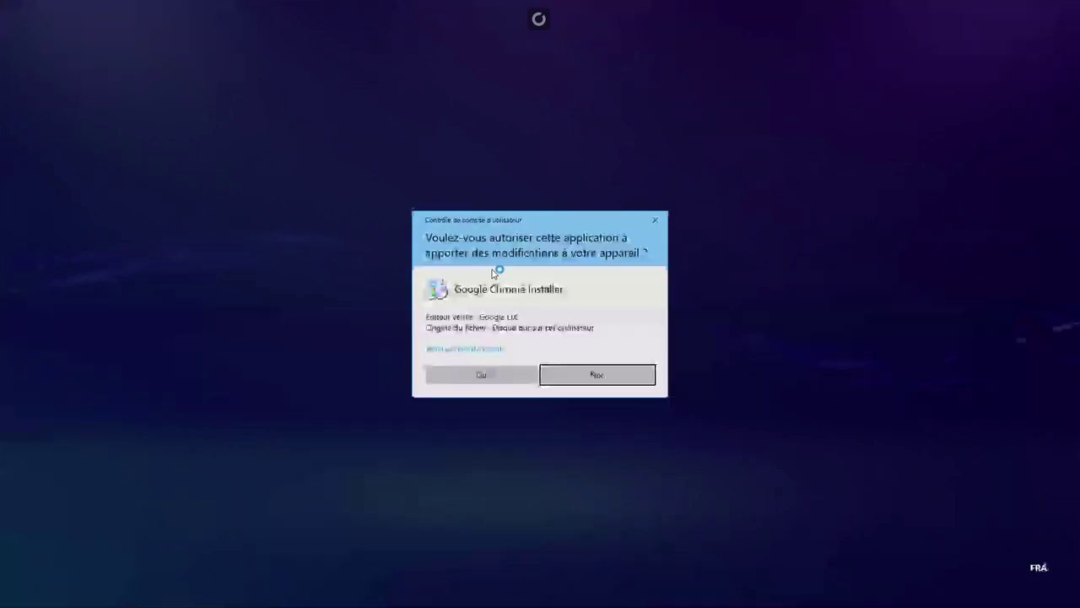
click(514, 379)
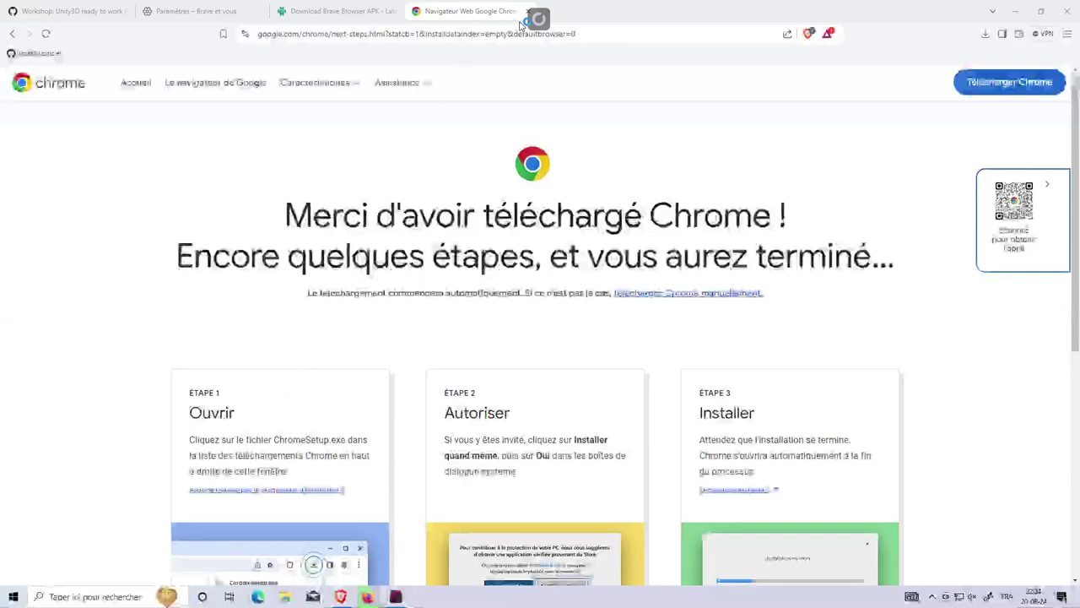
click(1014, 12)
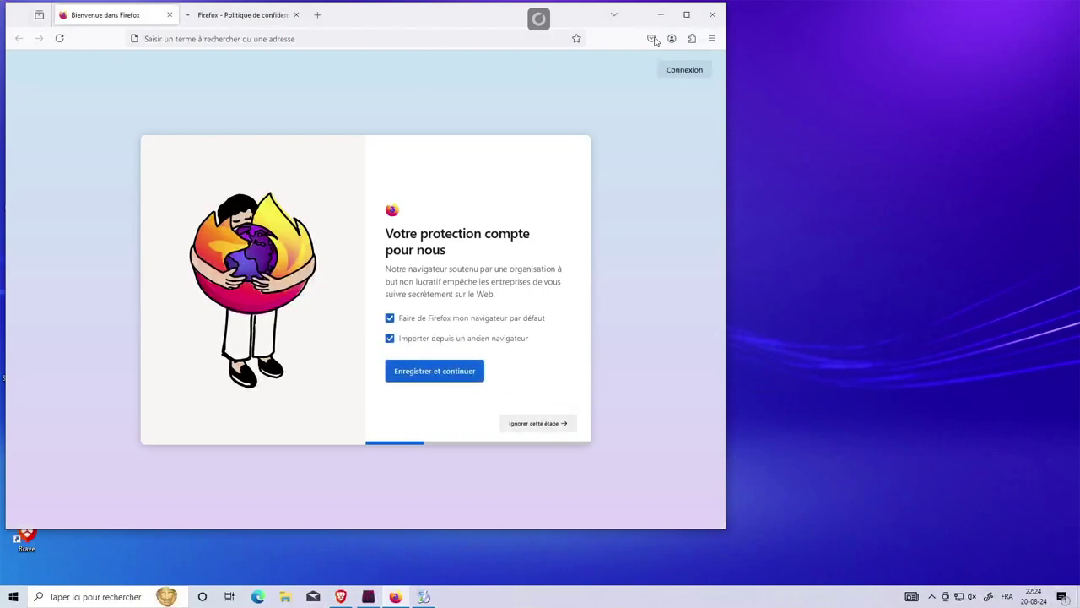
- Close Firefox, accept Opera GX's terms and confirm its data-collection choices to install it
click(713, 16)
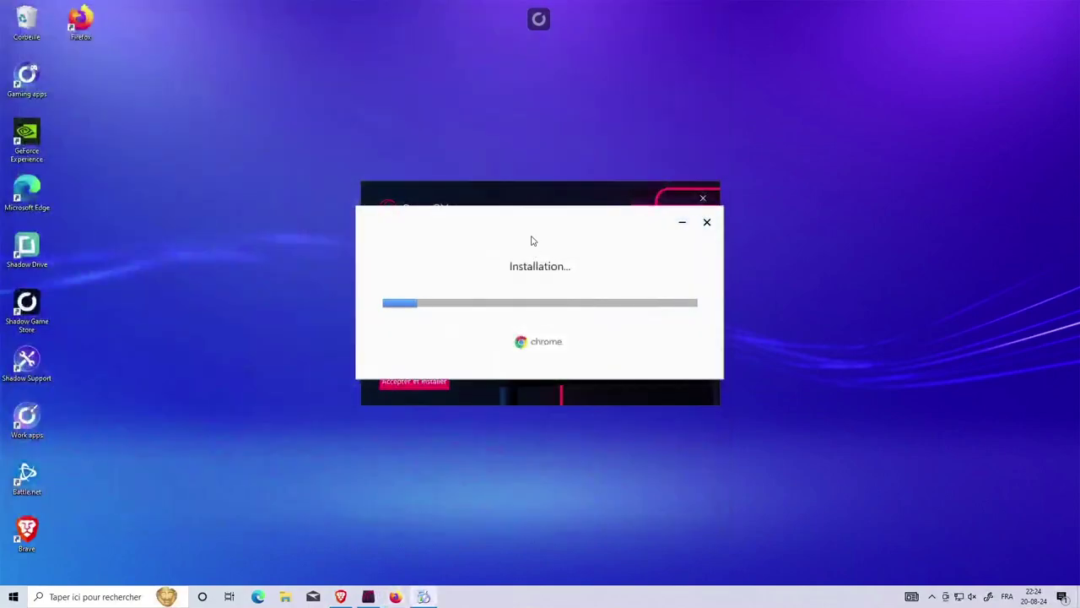
drag(563, 225, 777, 277)
drag(594, 195, 357, 120)
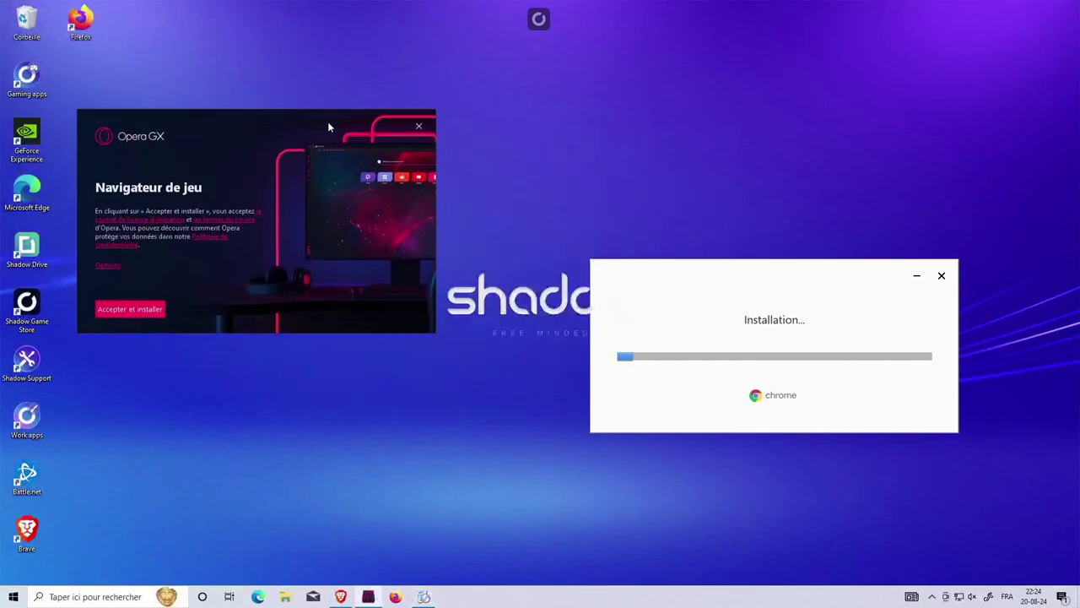
click(188, 307)
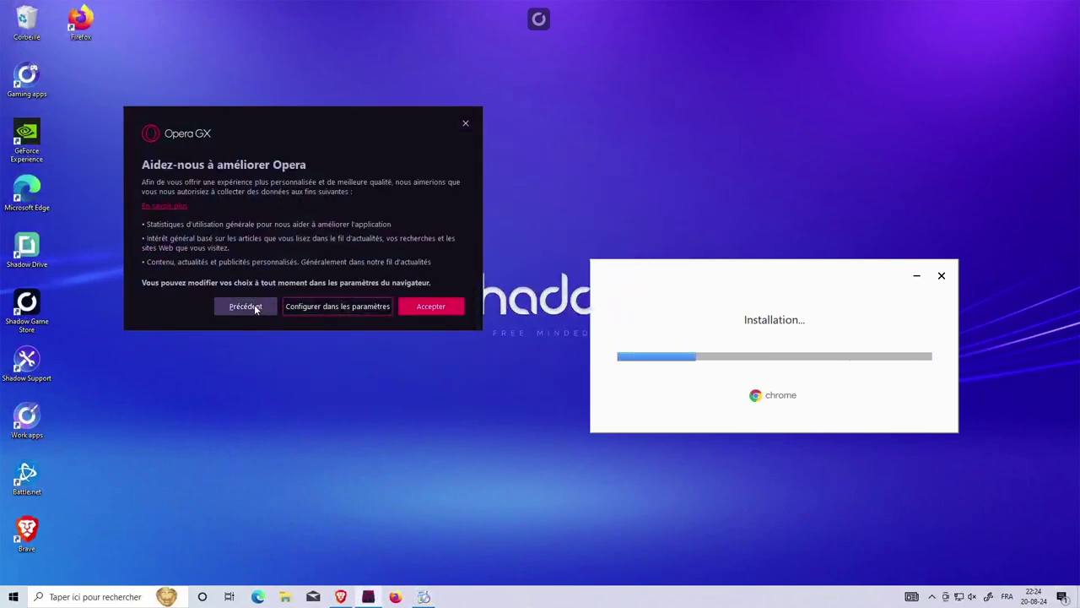
click(362, 308)
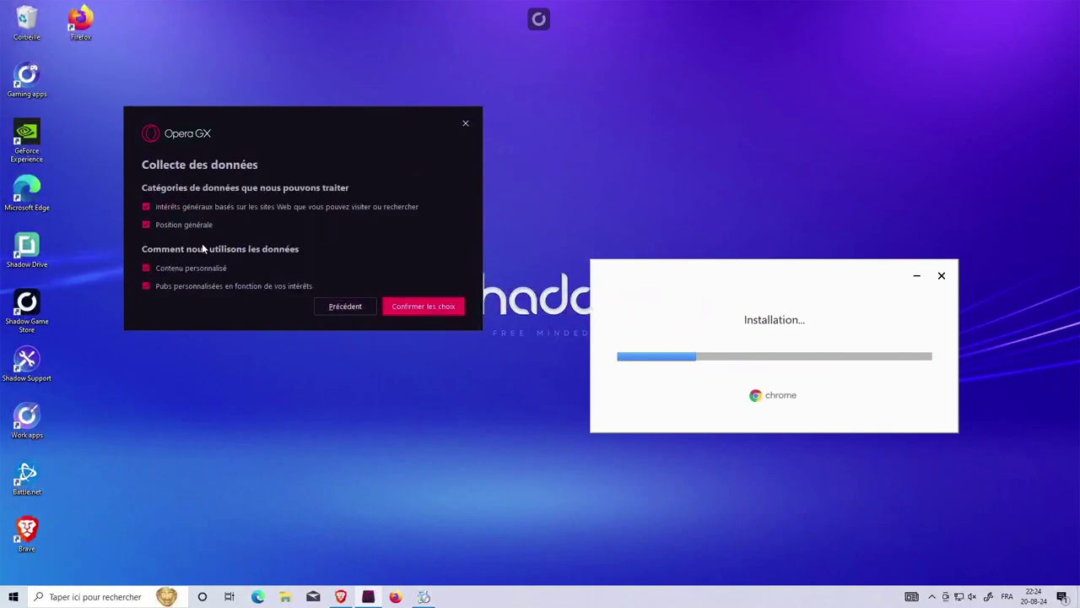
click(407, 309)
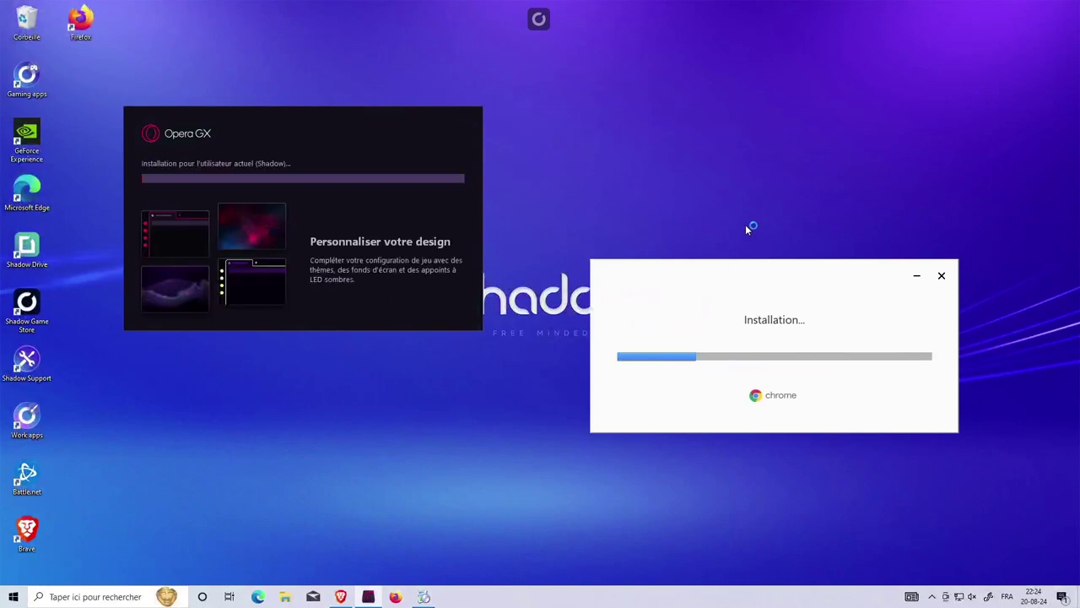
drag(771, 272, 738, 197)
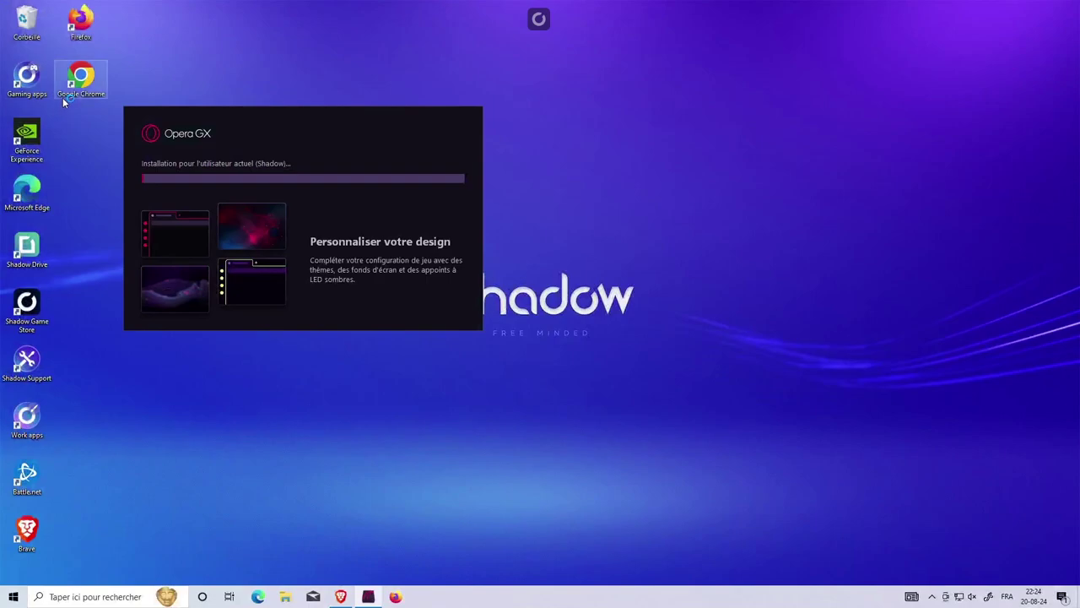
- Launch Chrome from its desktop shortcut and sign in with the account's Gmail address
double_click(62, 97)
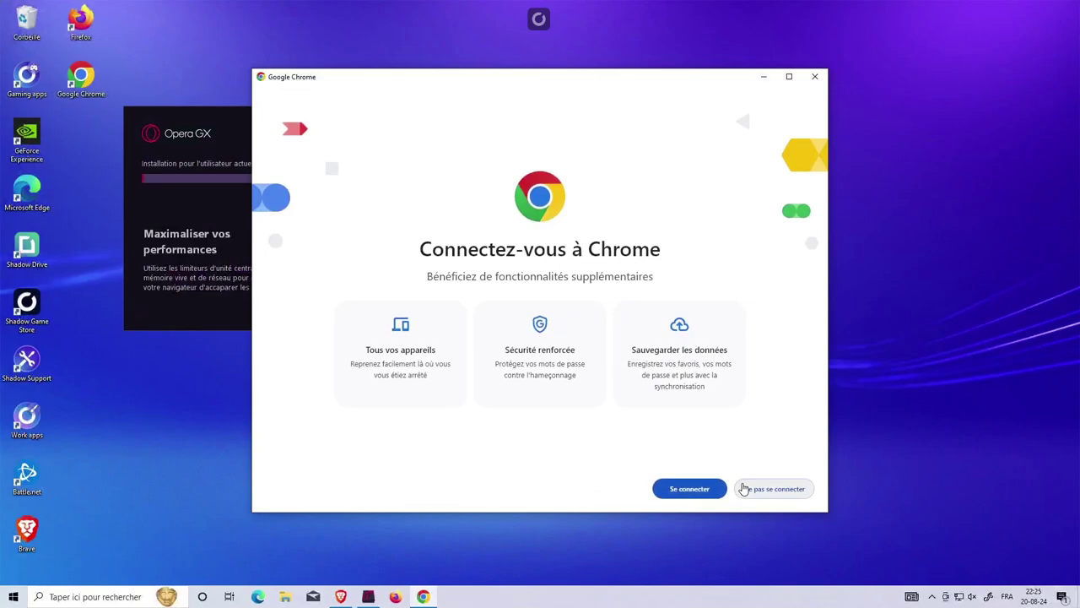
click(707, 491)
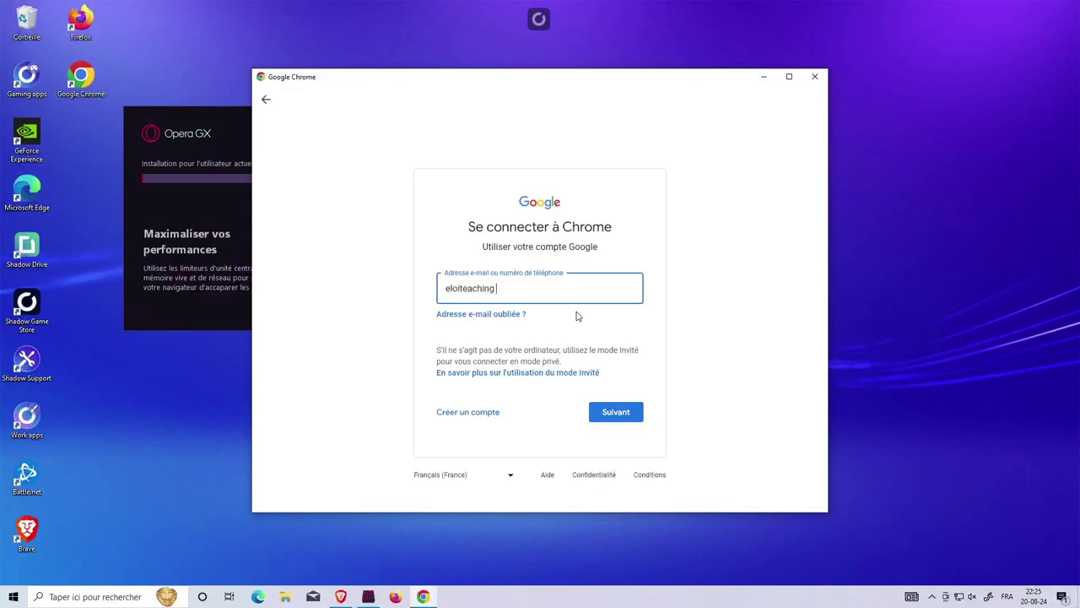
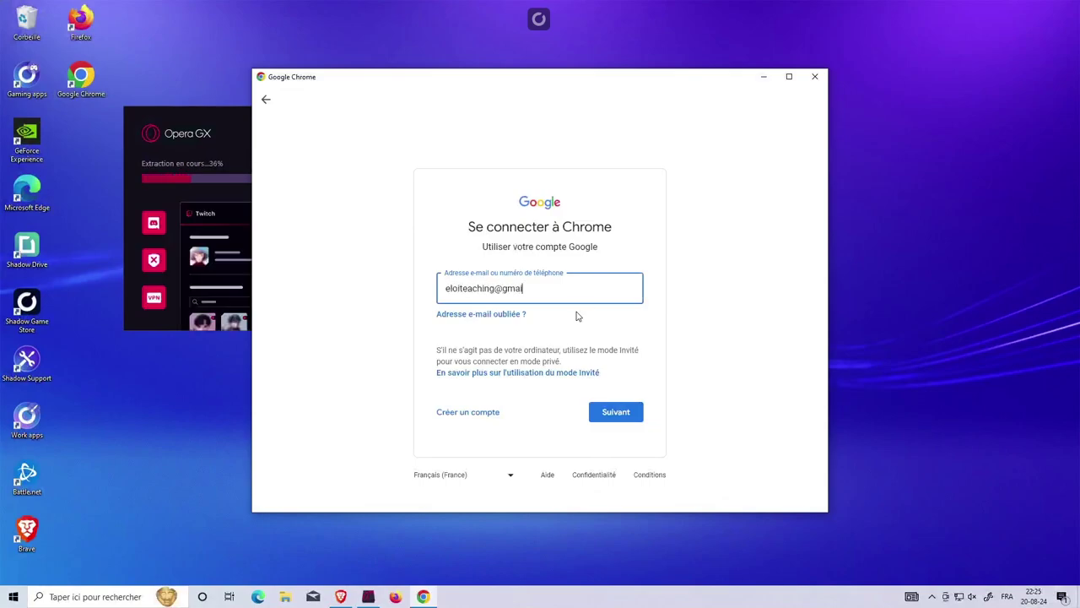
key(Return)
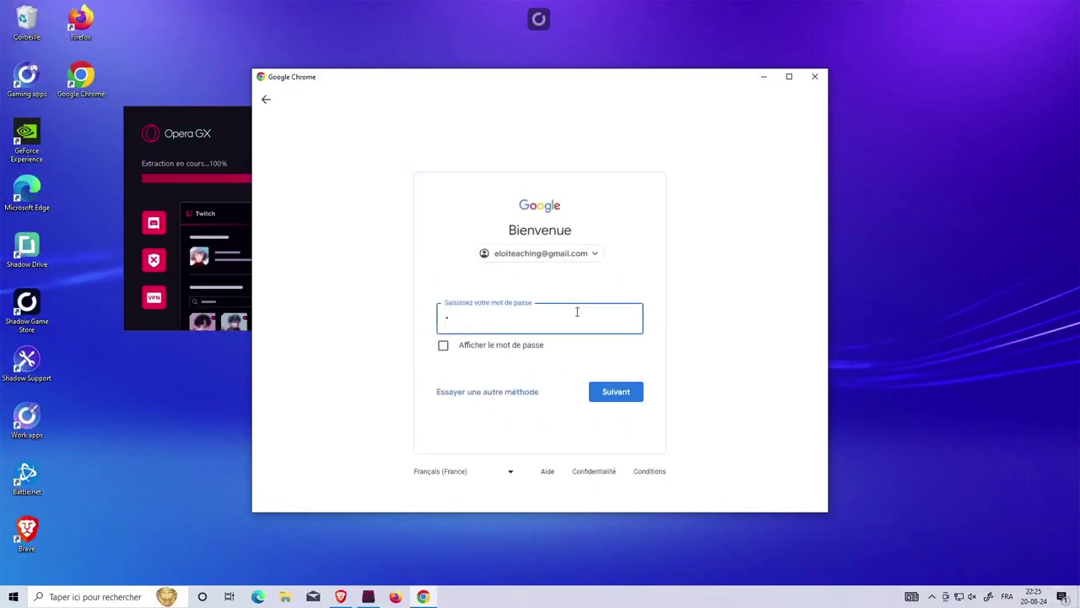
- Submit the Google account password
key(Return)
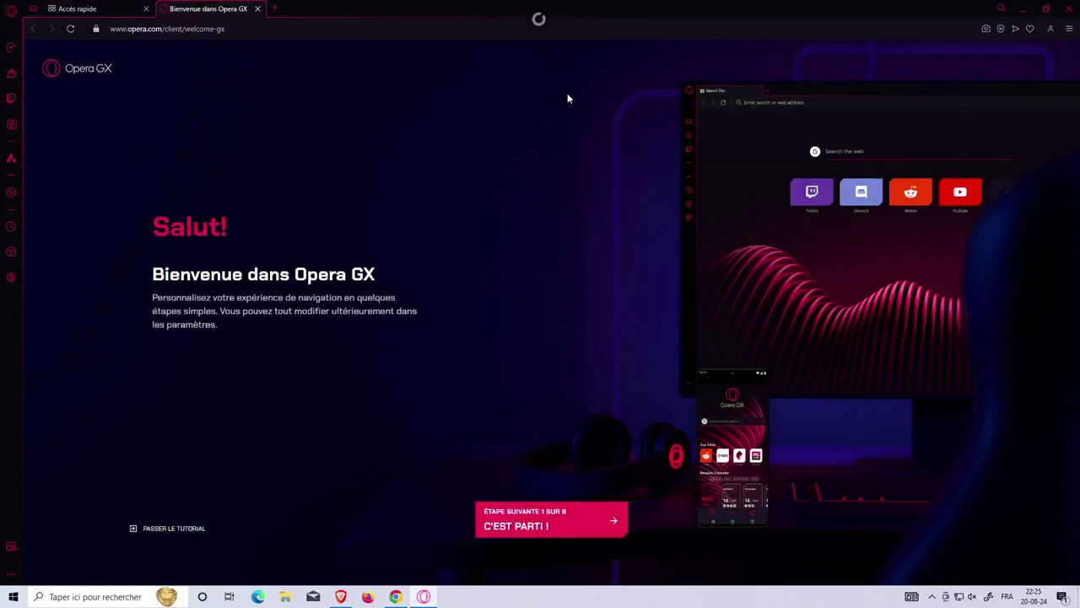
- Close the Opera GX welcome window and resend the two-step verification prompt to the phone
click(1068, 8)
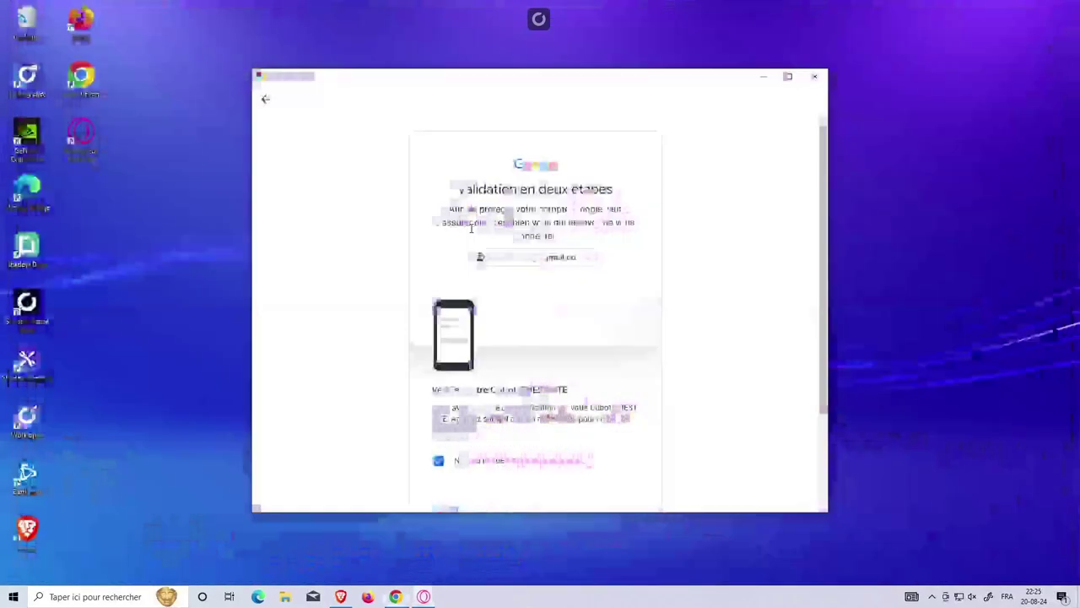
scroll(494, 359, down, 2)
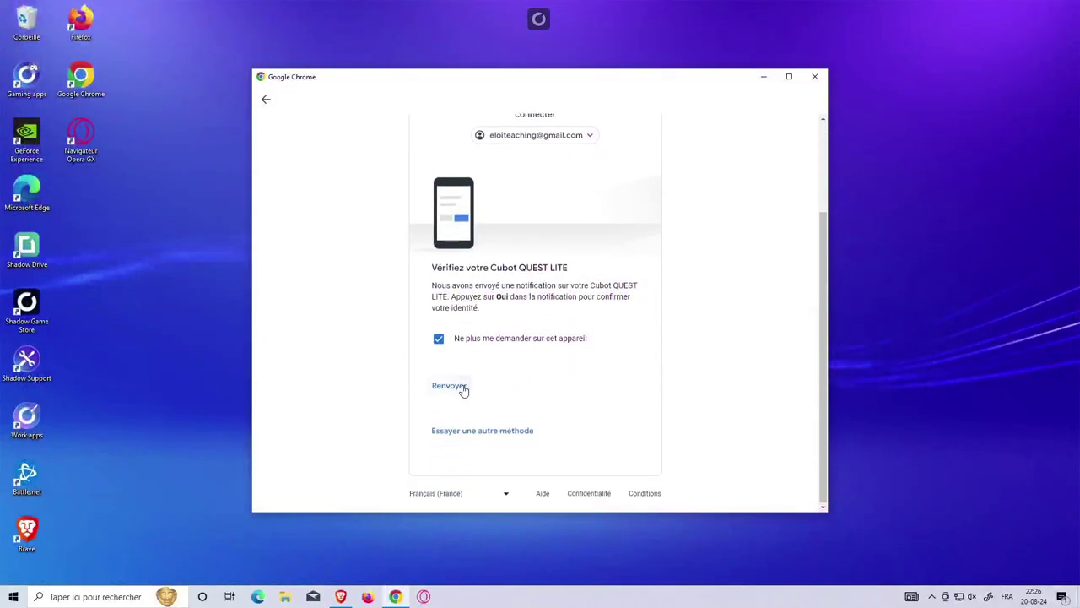
click(464, 388)
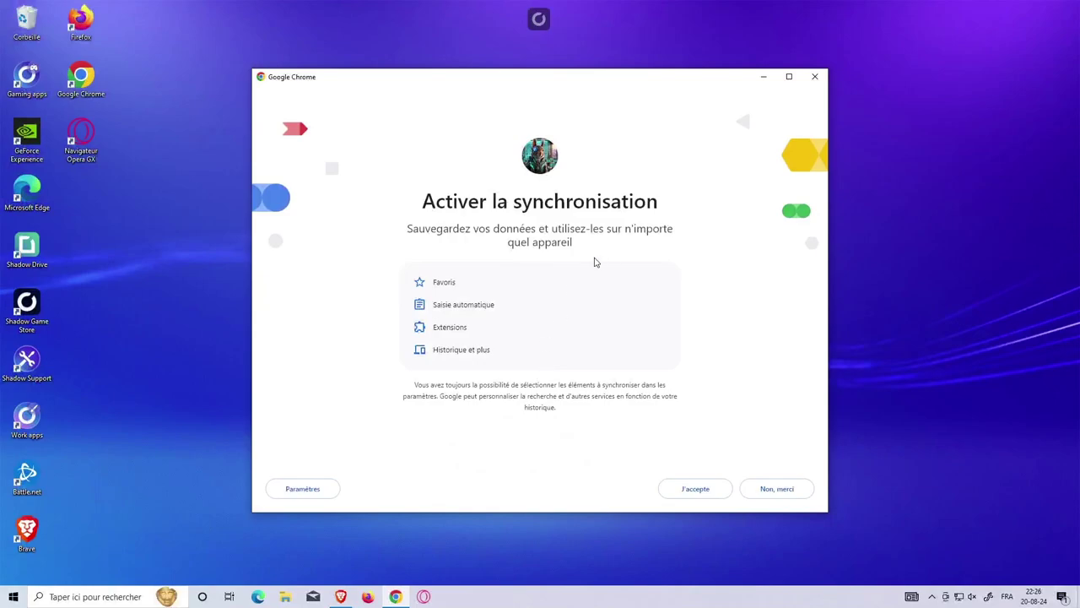
- Turn on sync, make Google the default search engine, finish setup and close Chrome
click(714, 488)
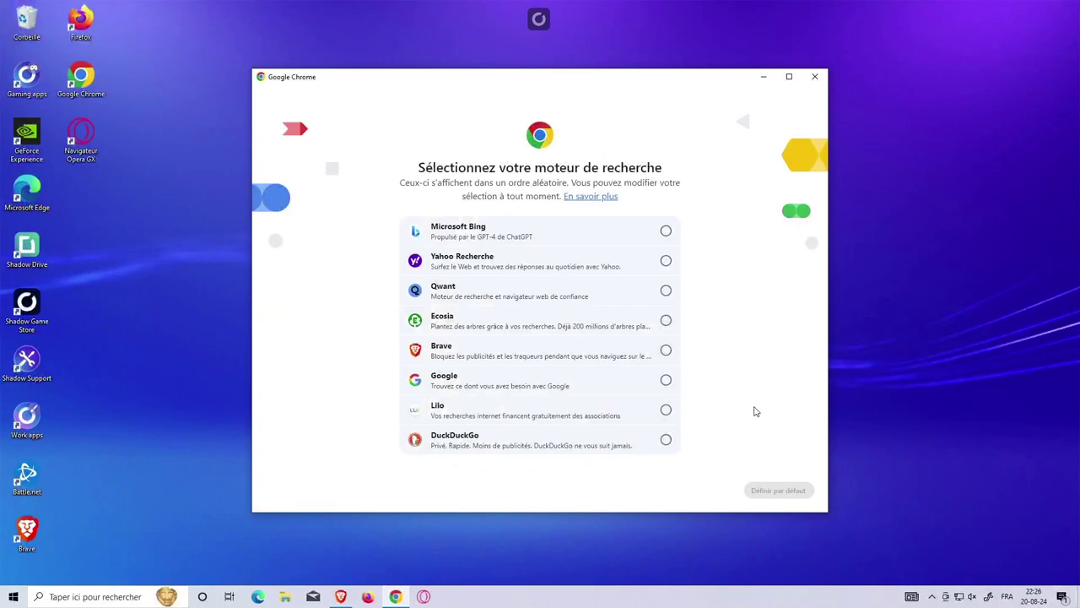
click(666, 350)
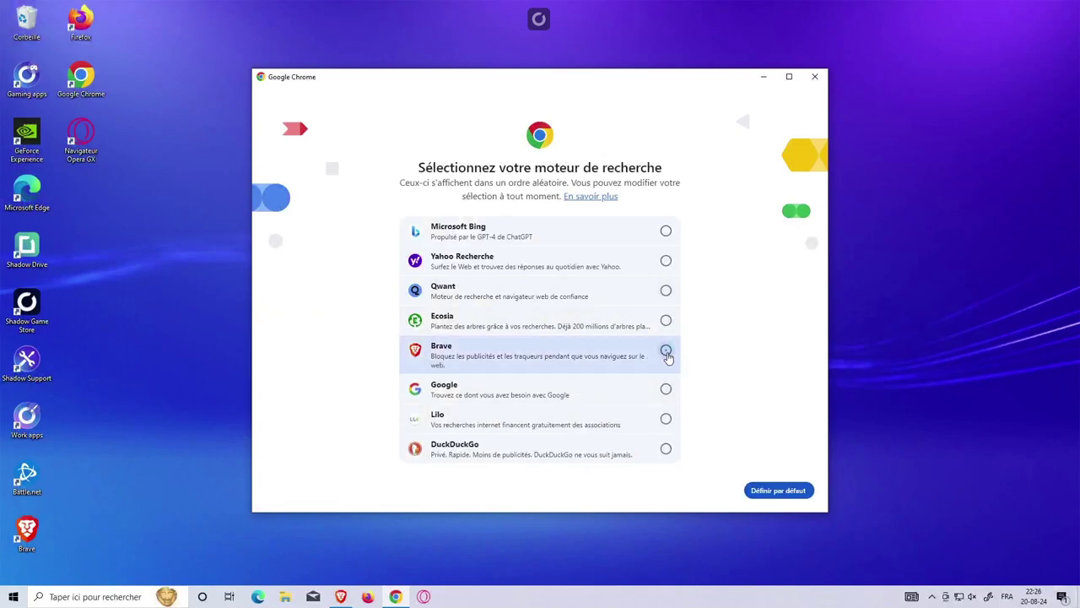
click(667, 389)
click(764, 489)
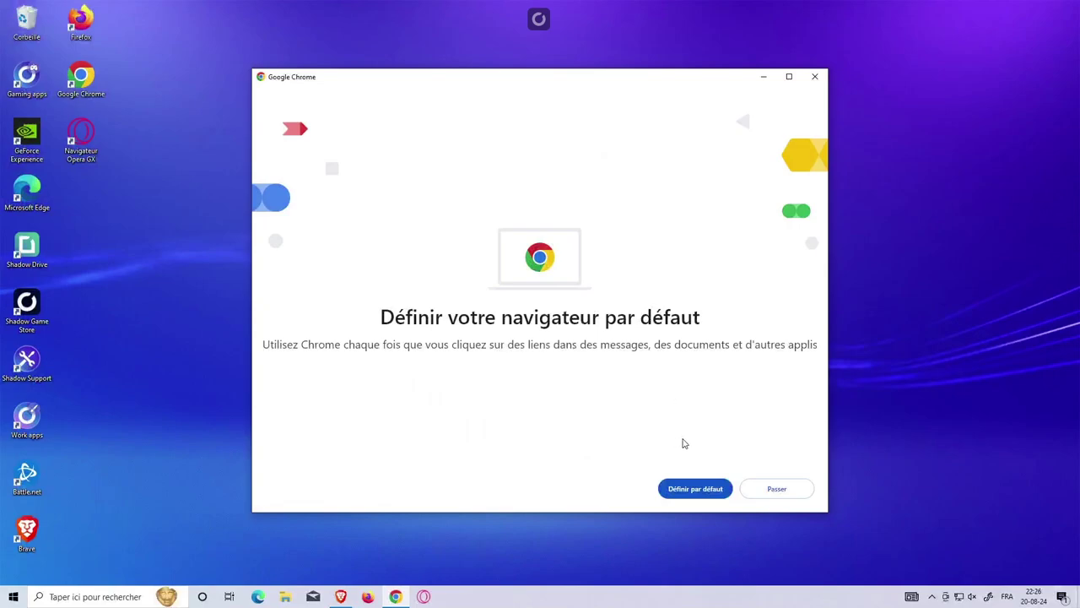
click(775, 488)
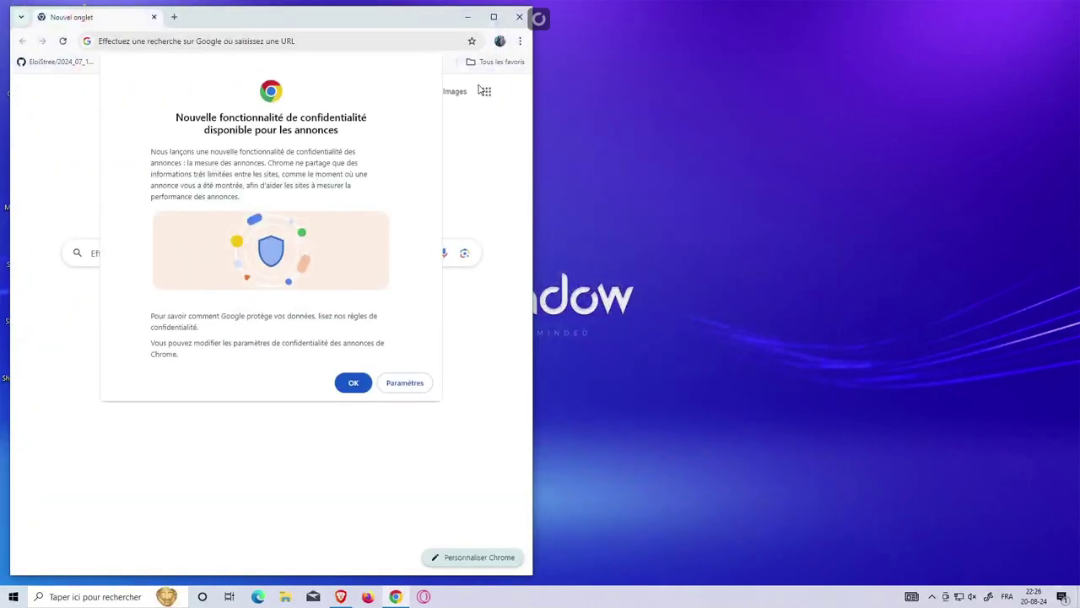
click(359, 382)
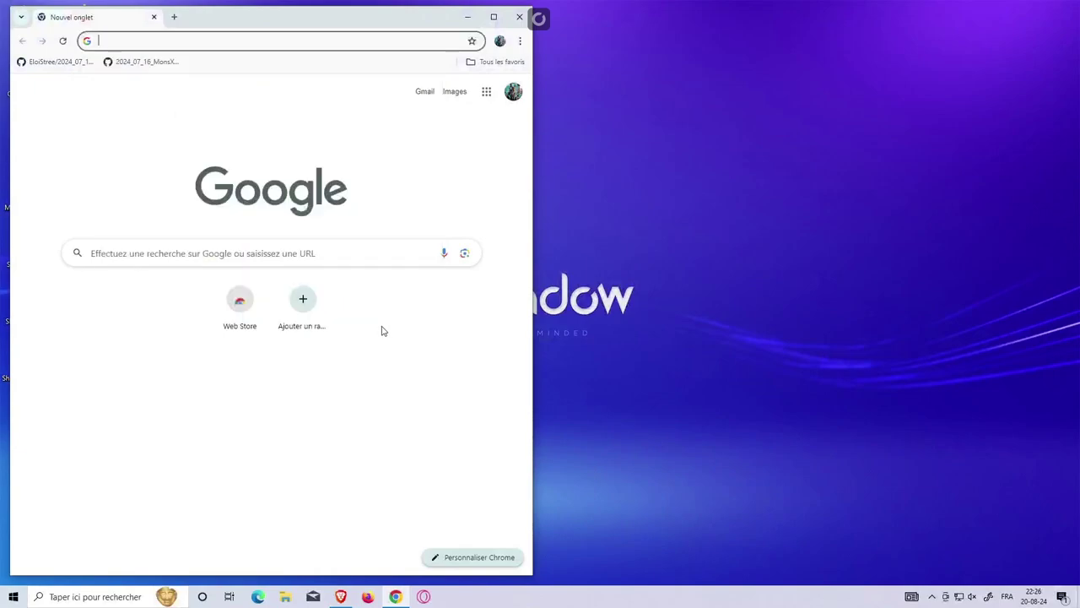
click(519, 17)
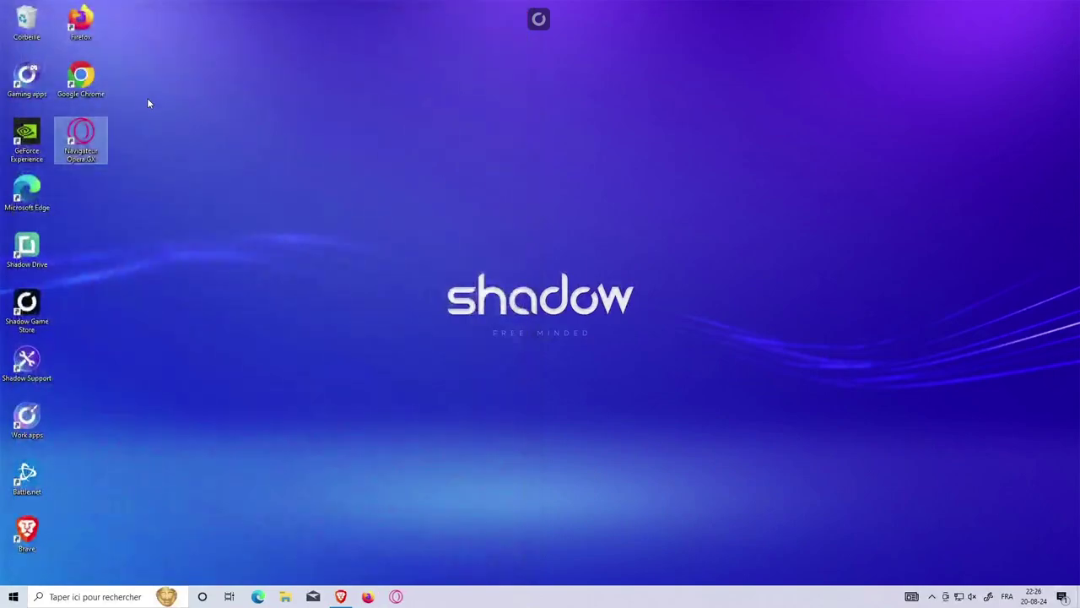
- Move the Brave shortcut beside Microsoft Edge, then delete the Firefox, Chrome, Opera GX and Brave shortcuts
drag(26, 530, 89, 202)
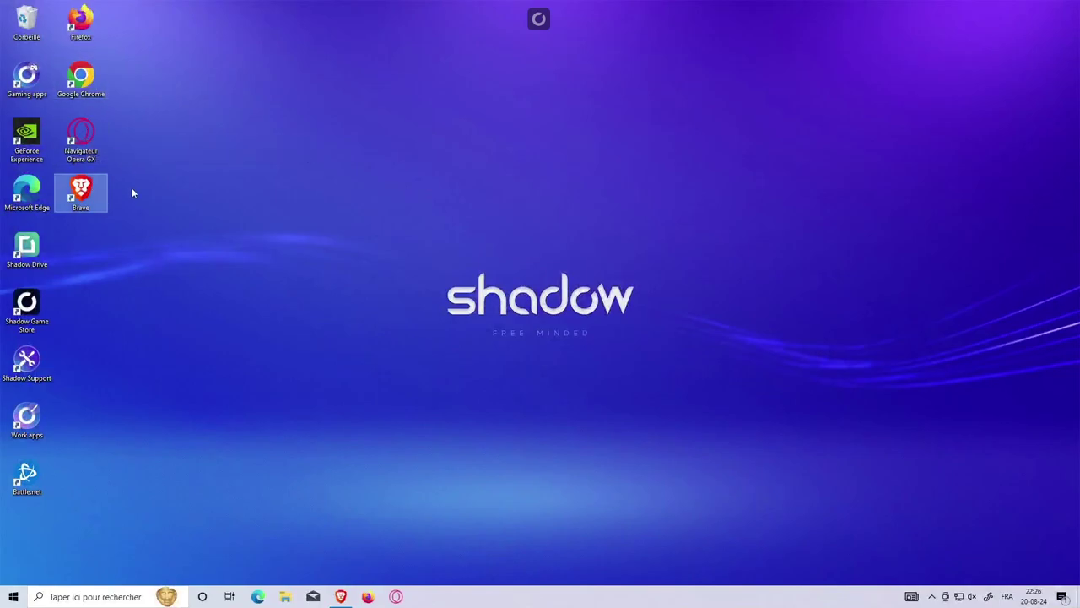
drag(140, 193, 86, 18)
key(Delete)
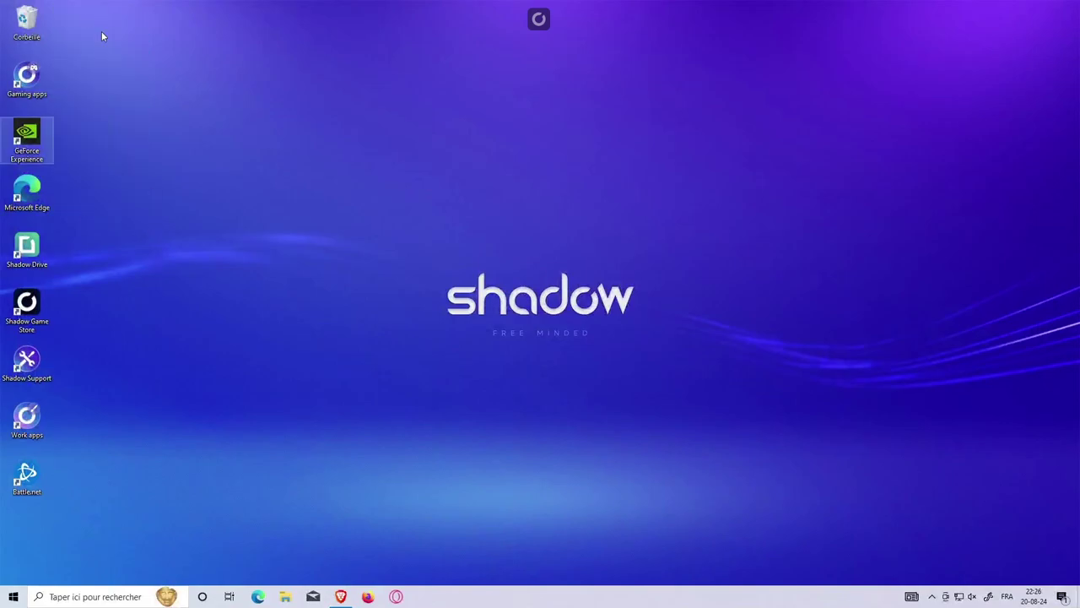